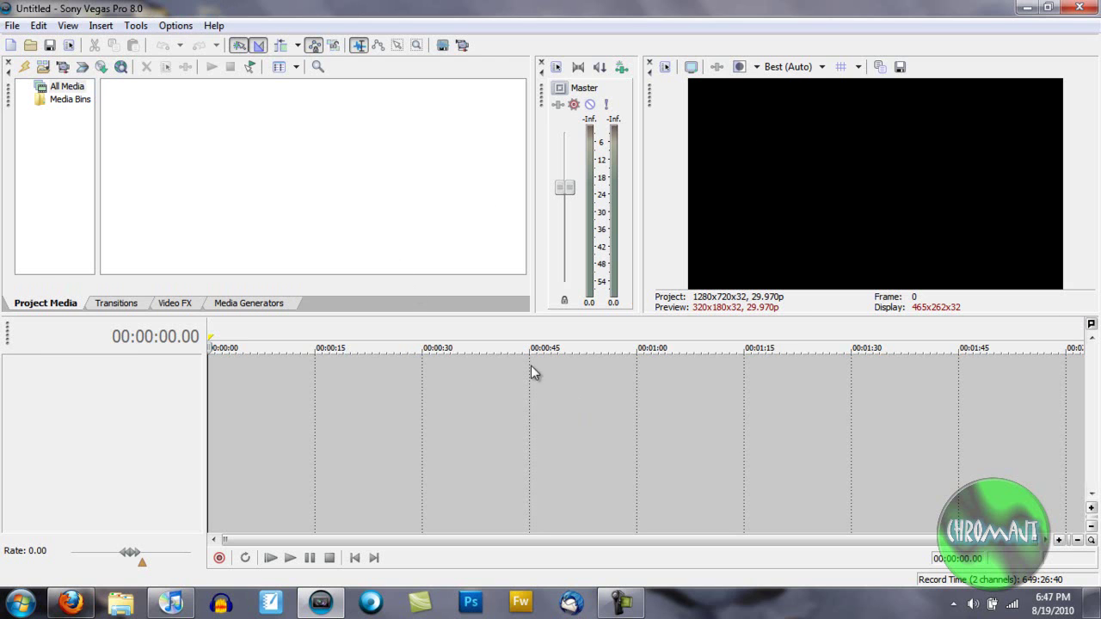
# Turn off displaying the timeline at the bottom of the main window in the display preferences, and make the timeline area taller.
pyautogui.click(176, 26)
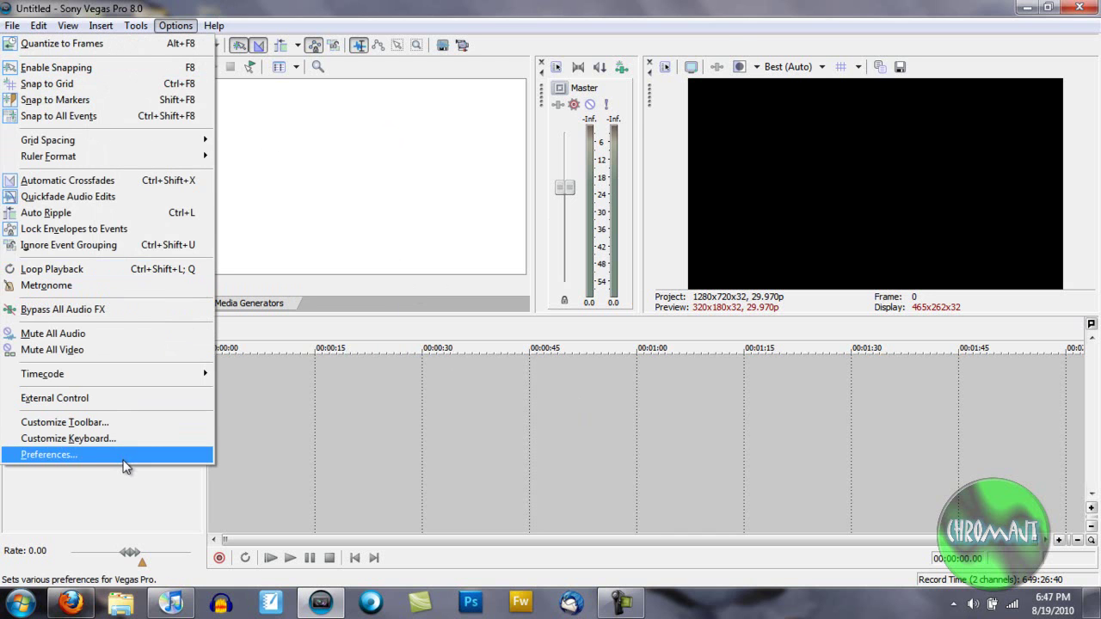
pyautogui.click(120, 454)
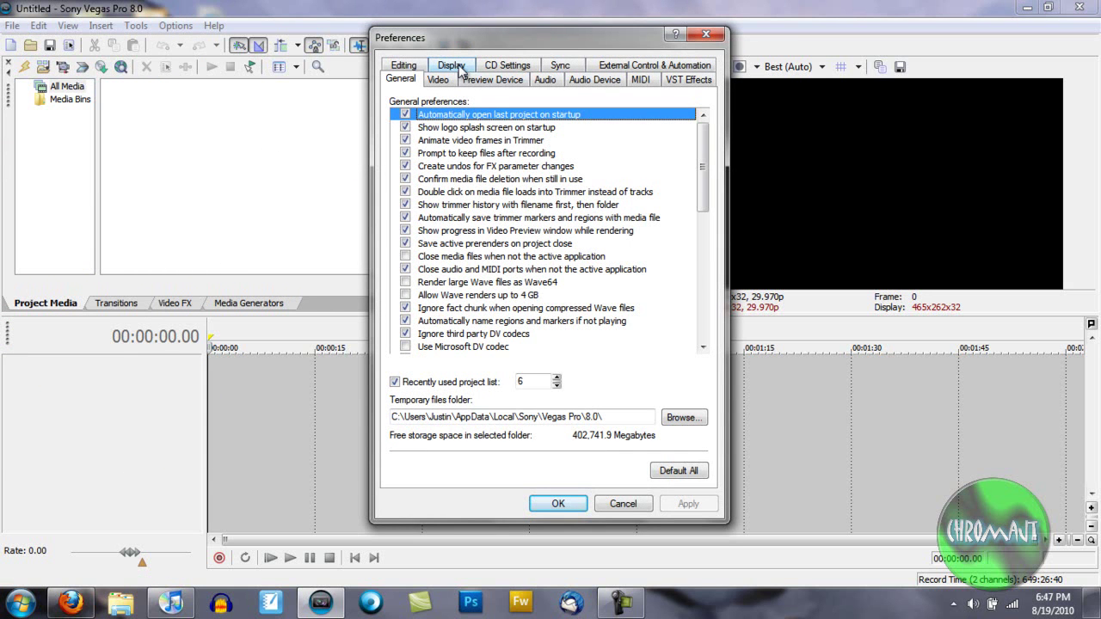
pyautogui.click(452, 67)
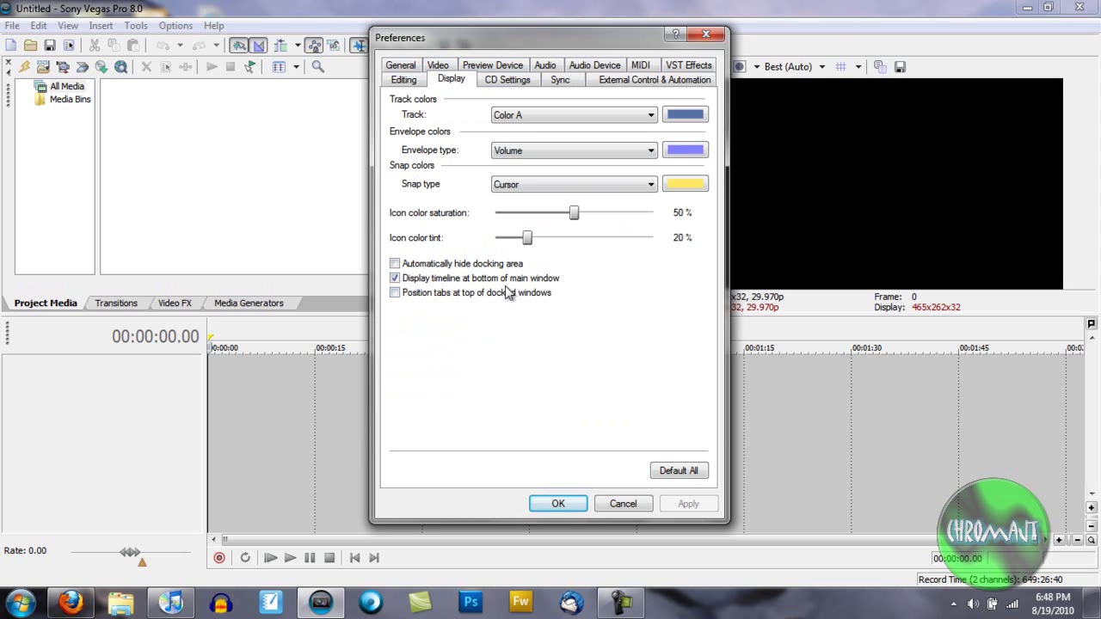
pyautogui.click(417, 281)
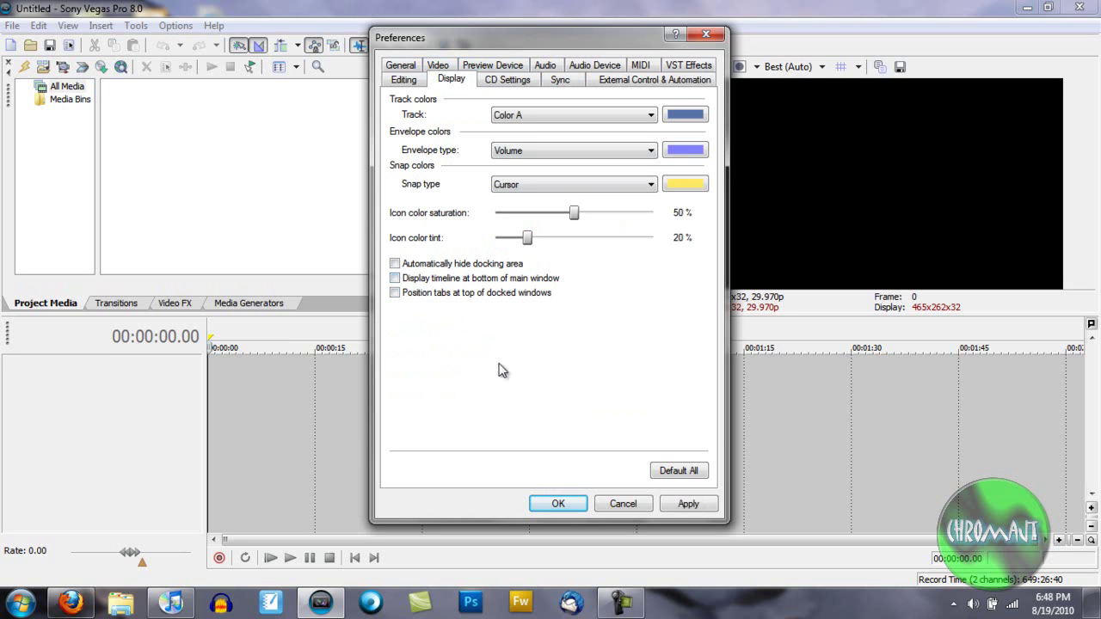
pyautogui.click(687, 504)
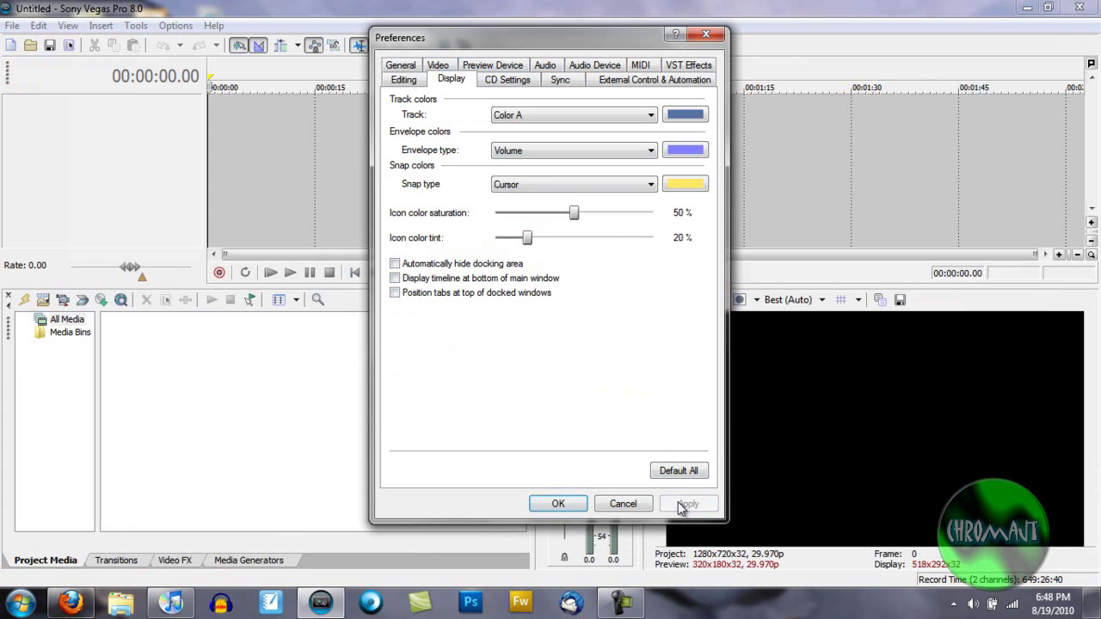
pyautogui.click(558, 504)
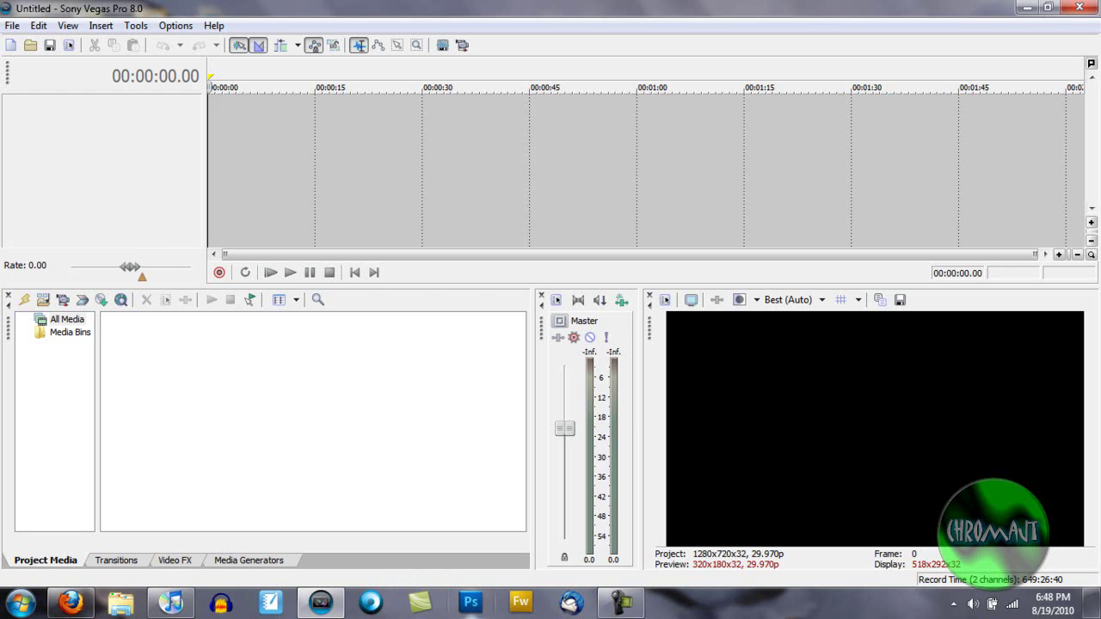
pyautogui.moveTo(452, 288); pyautogui.dragTo(448, 314)
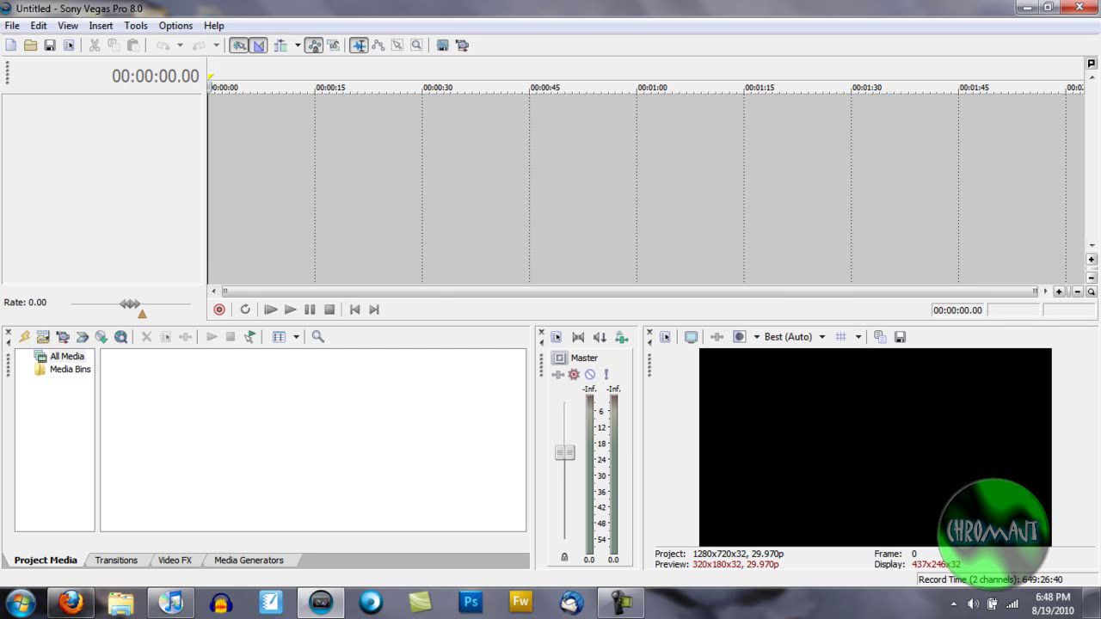
# Show the Trimmer window and dock it together with the Video Preview.
pyautogui.click(67, 25)
pyautogui.click(195, 119)
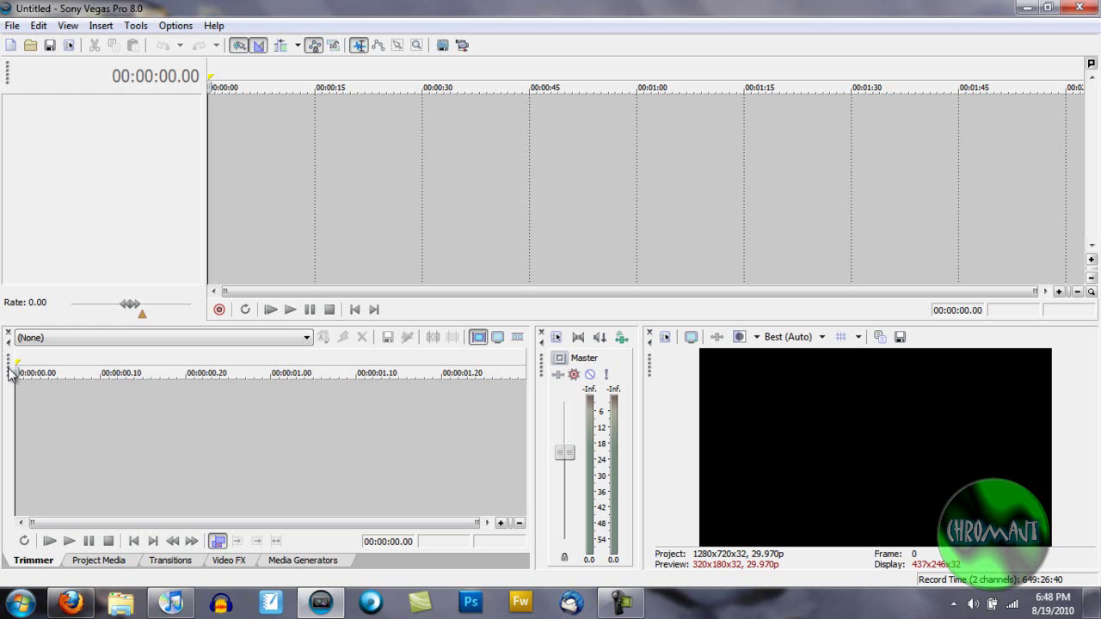
pyautogui.moveTo(19, 361); pyautogui.dragTo(257, 233)
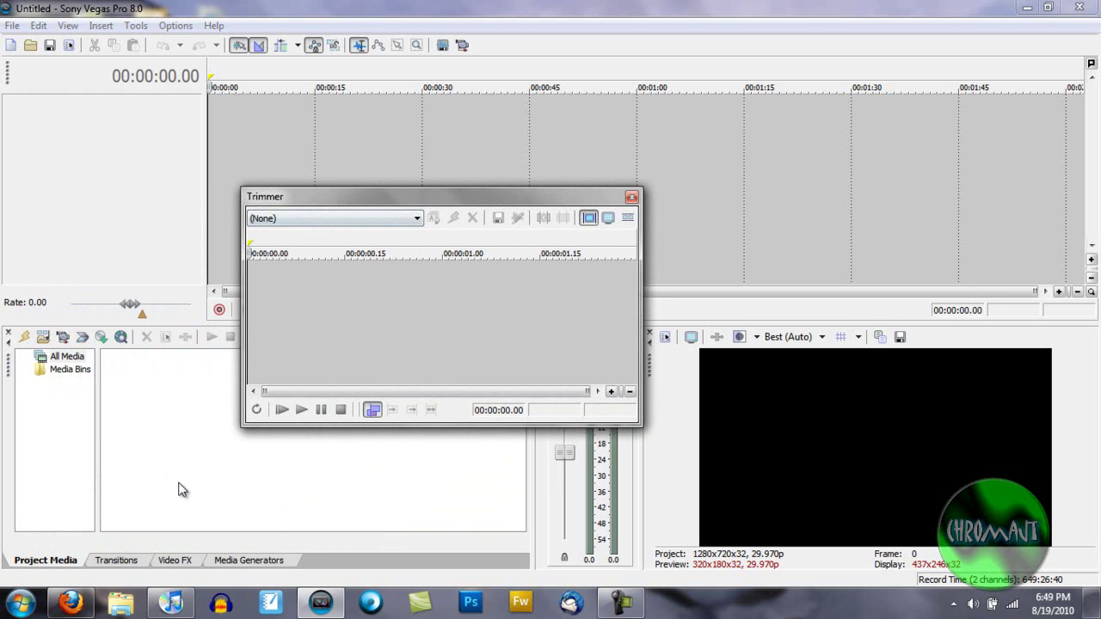
pyautogui.moveTo(302, 200); pyautogui.dragTo(730, 352)
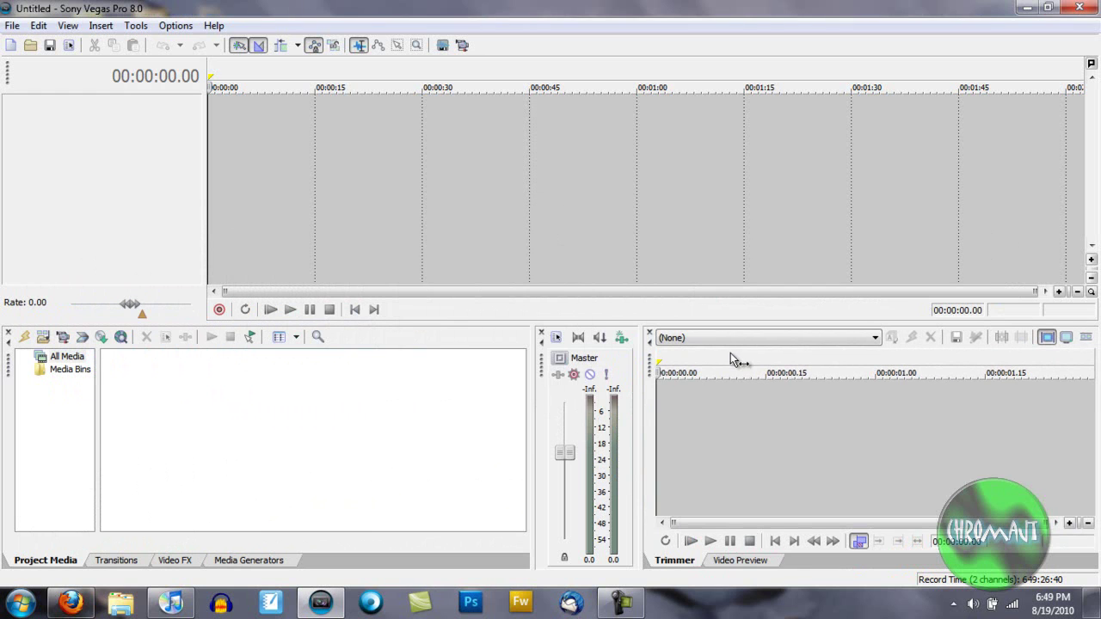
# Place the Trimmer after Video Preview in their shared dock and bring Video Preview to the front.
pyautogui.moveTo(688, 565); pyautogui.dragTo(787, 567)
pyautogui.click(660, 556)
pyautogui.click(739, 561)
pyautogui.click(675, 559)
pyautogui.click(741, 562)
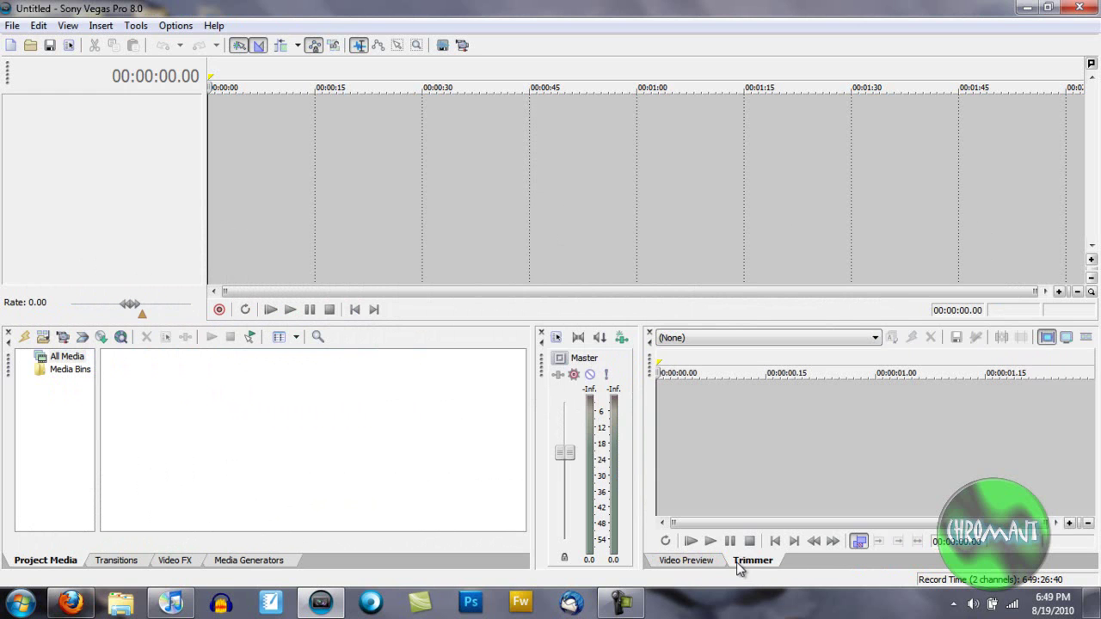
pyautogui.click(670, 563)
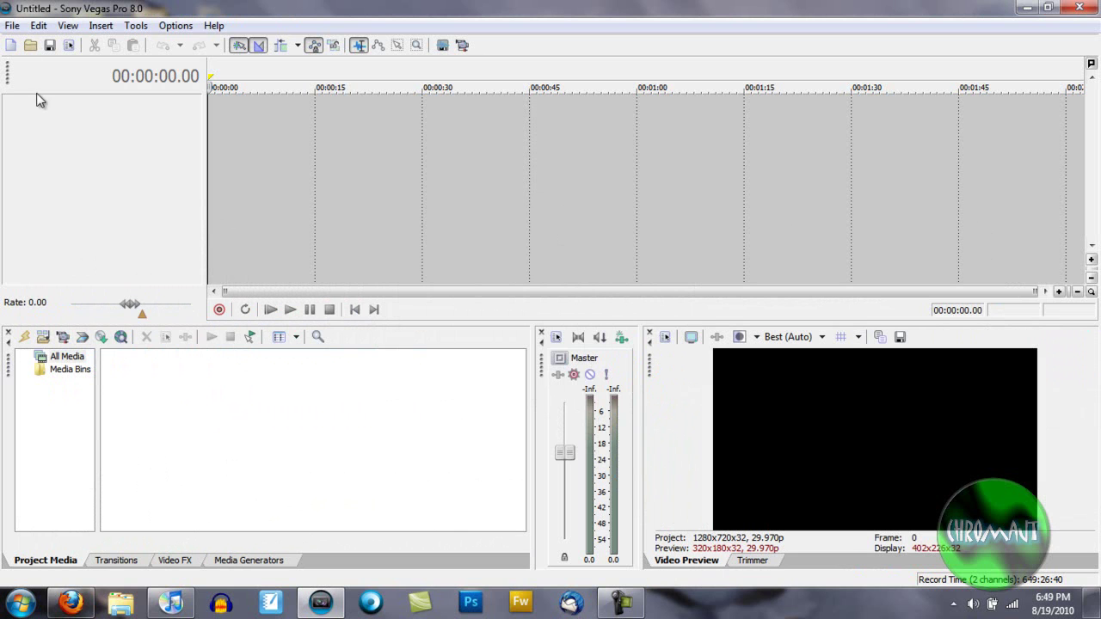
# Show the Edit Details window and dock it together with the Video Preview and Trimmer.
pyautogui.click(38, 27)
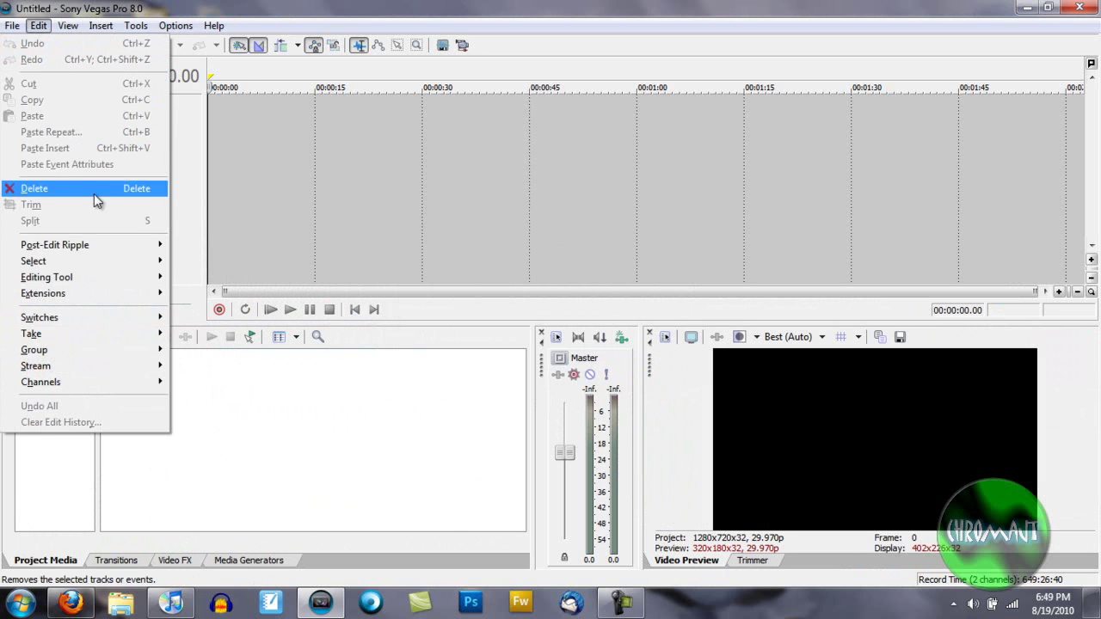
pyautogui.moveTo(69, 26)
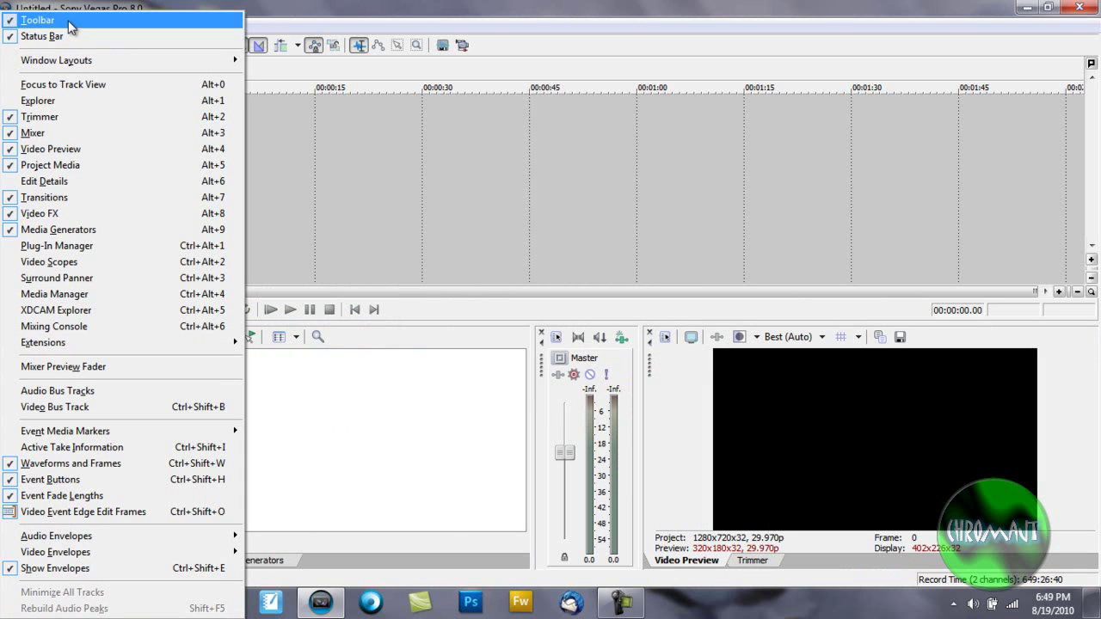
pyautogui.click(73, 185)
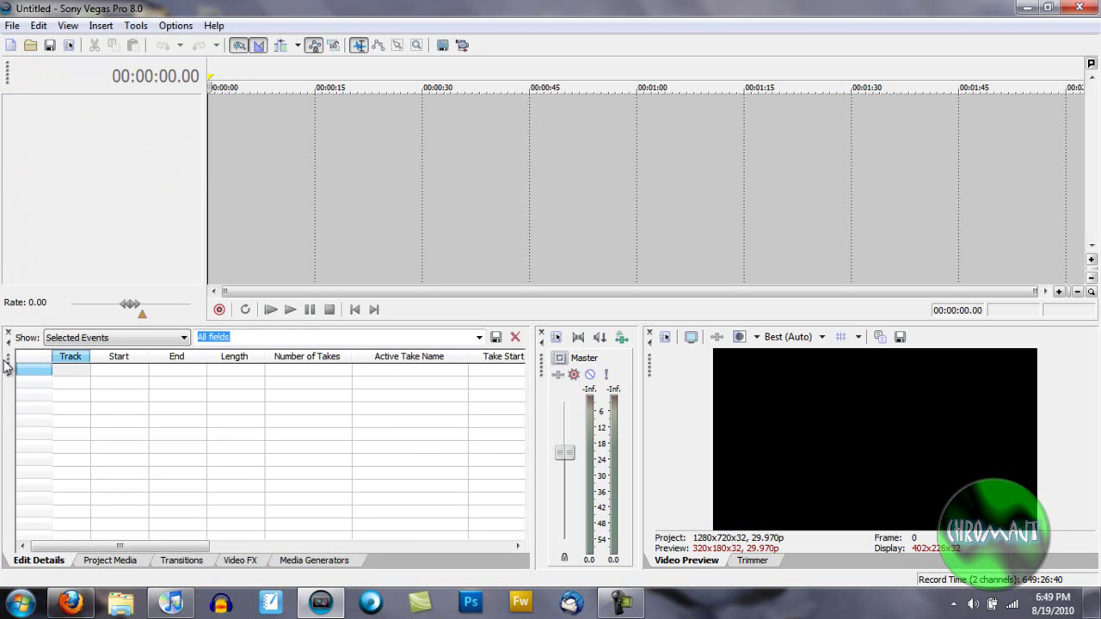
pyautogui.moveTo(12, 372); pyautogui.dragTo(668, 359)
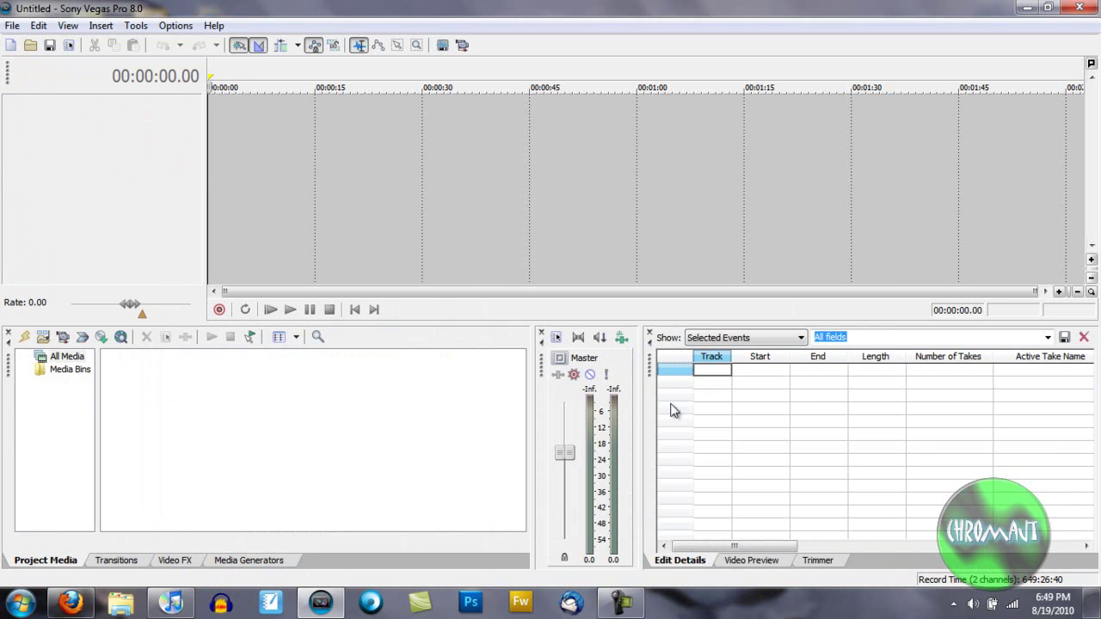
# Close the Trimmer window and place Edit Details after Video Preview in their shared dock.
pyautogui.click(806, 563)
pyautogui.click(650, 334)
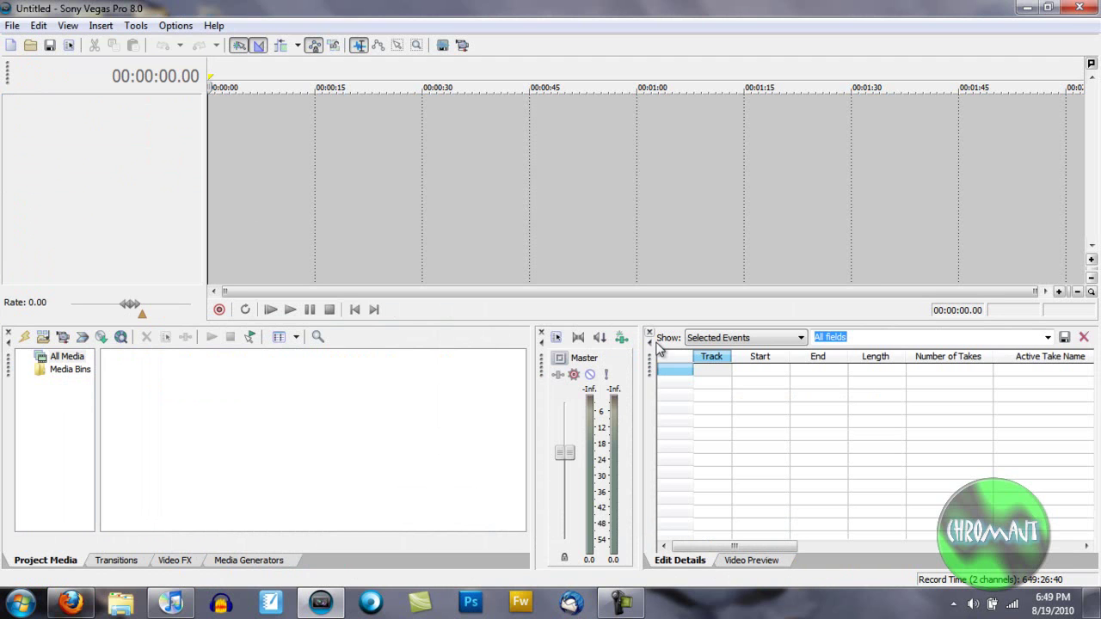
pyautogui.moveTo(689, 563); pyautogui.dragTo(771, 566)
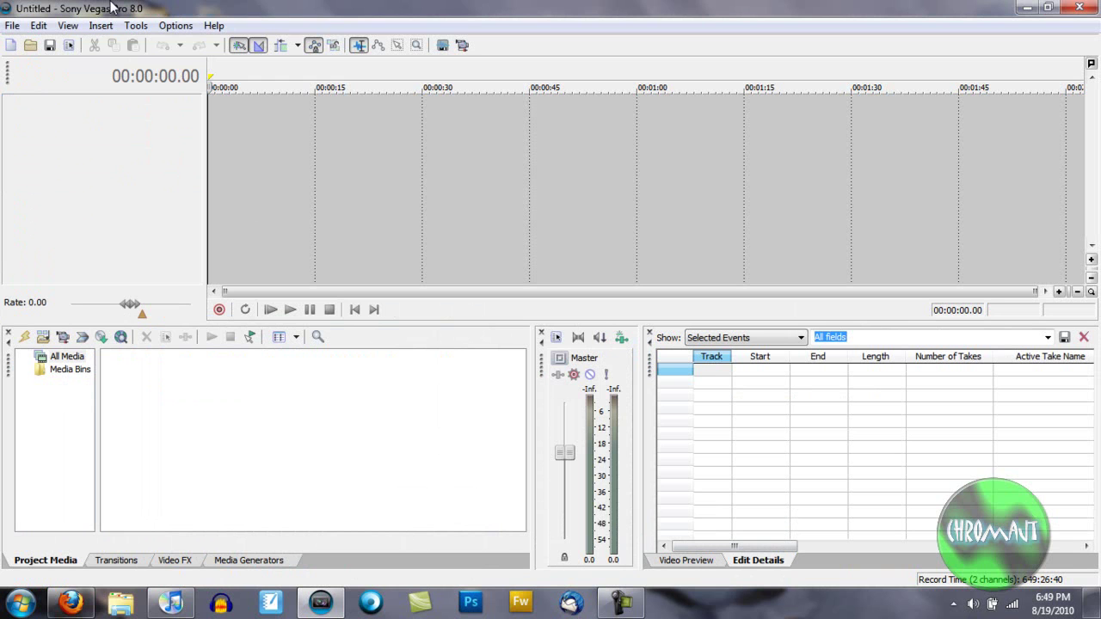
# Save the current window arrangement as a new layout named "Edit Details" with shortcut 4.
pyautogui.click(68, 26)
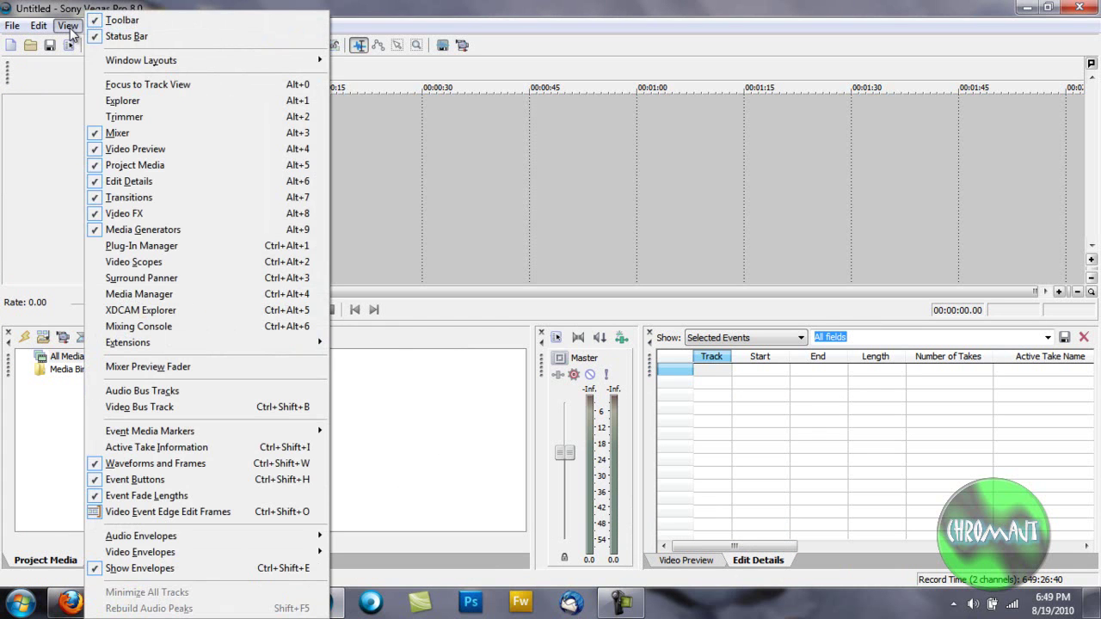
pyautogui.moveTo(156, 61)
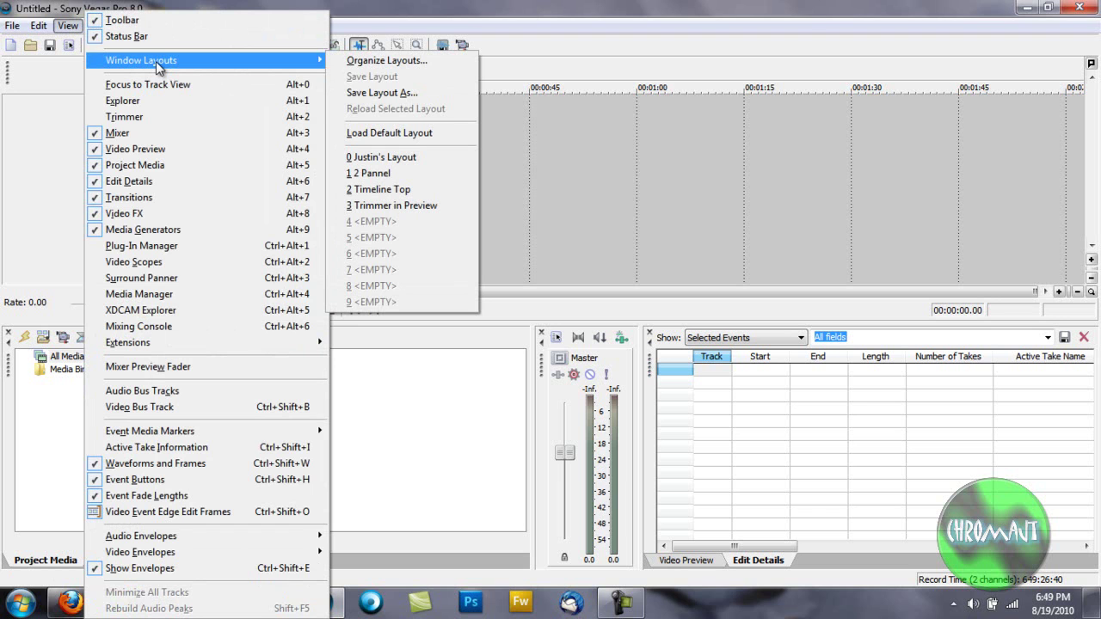
pyautogui.click(417, 91)
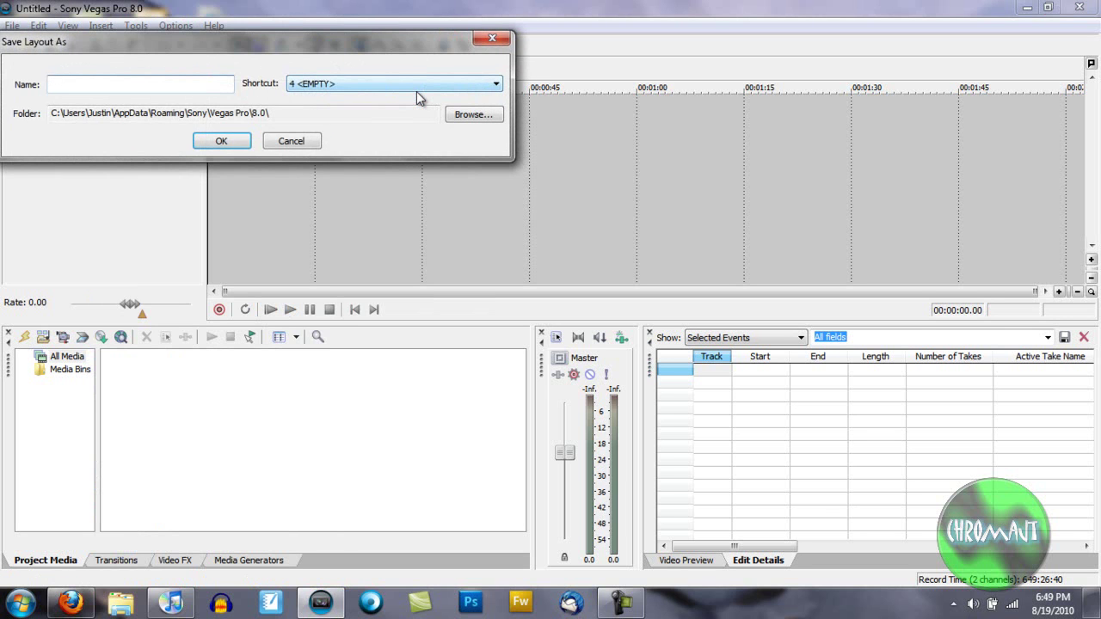
pyautogui.write('Edit Details')
pyautogui.press('Return')
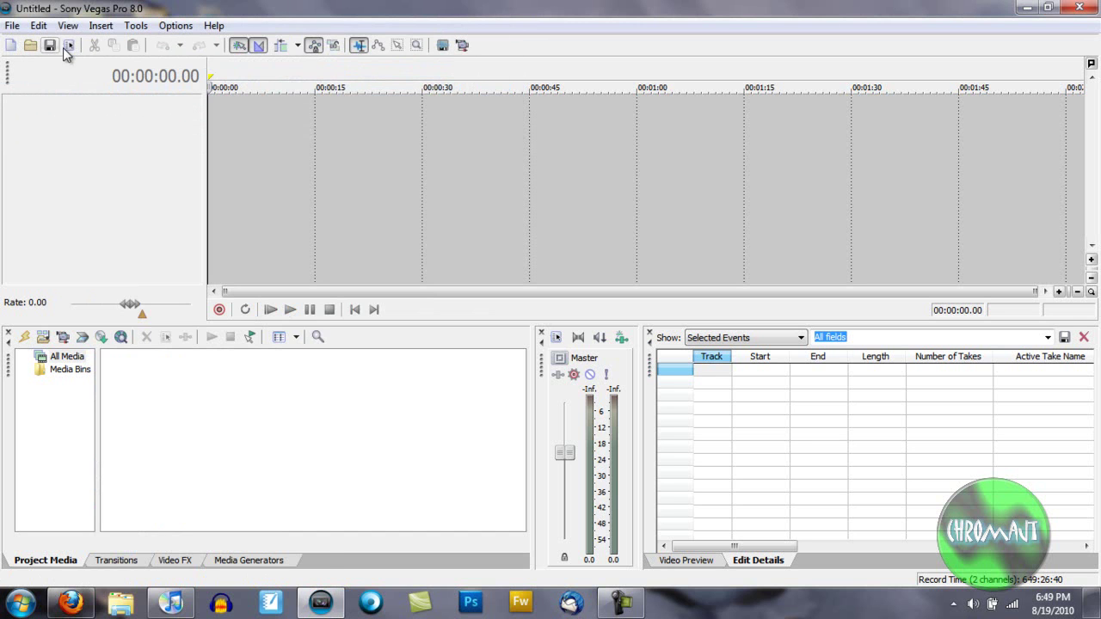
# Load the default window layout, followed by the saved "2 Pannel" layout.
pyautogui.click(68, 25)
pyautogui.moveTo(191, 65)
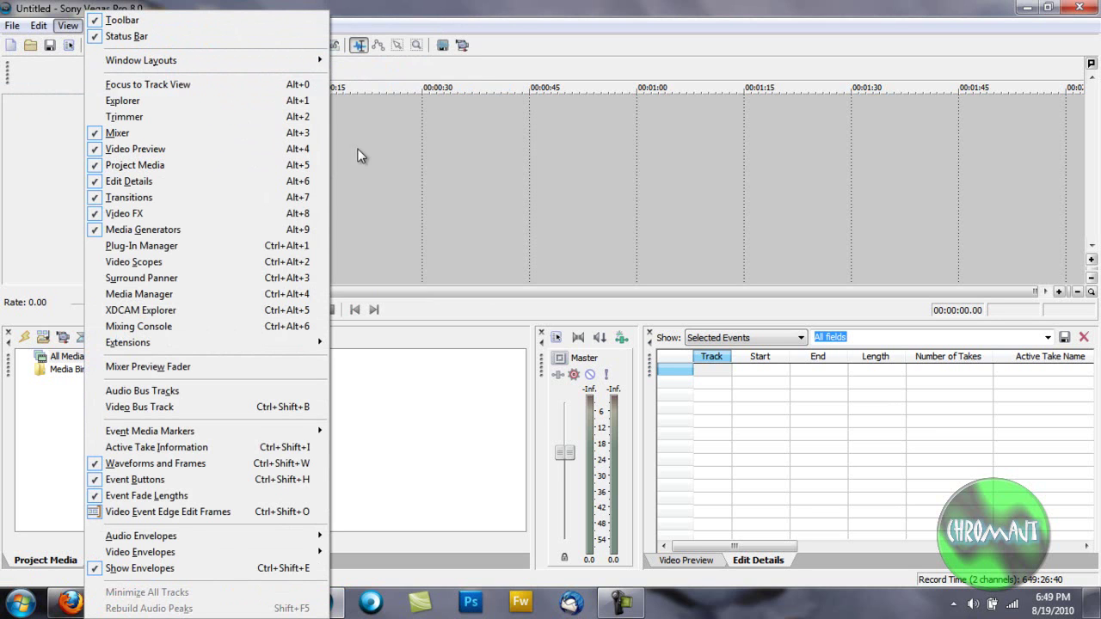
pyautogui.moveTo(273, 66)
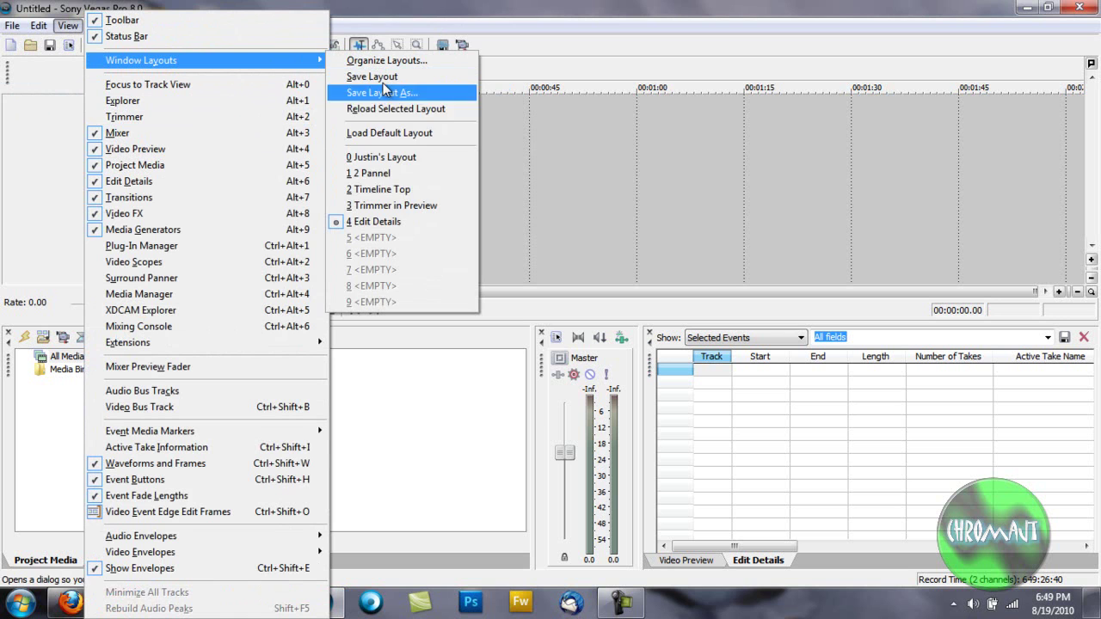
pyautogui.click(410, 140)
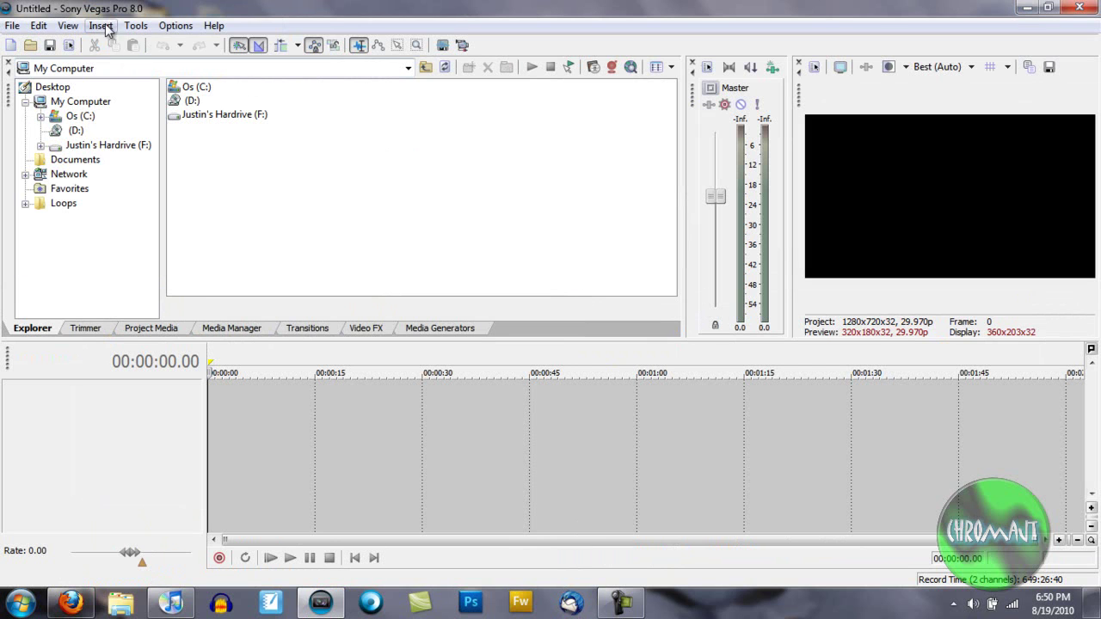
pyautogui.click(67, 25)
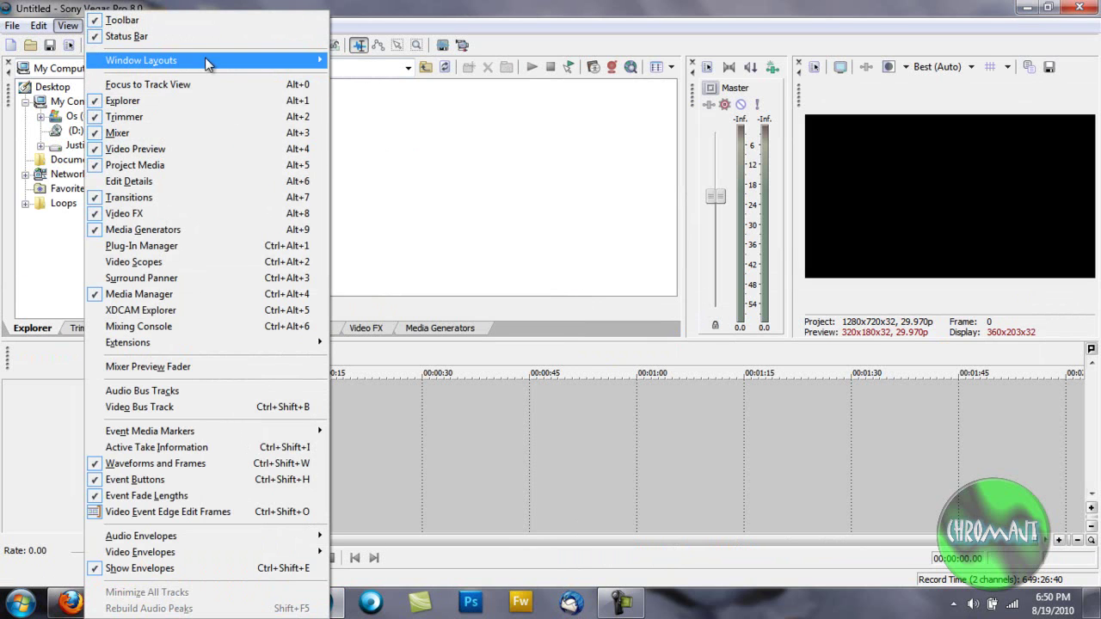
pyautogui.click(421, 173)
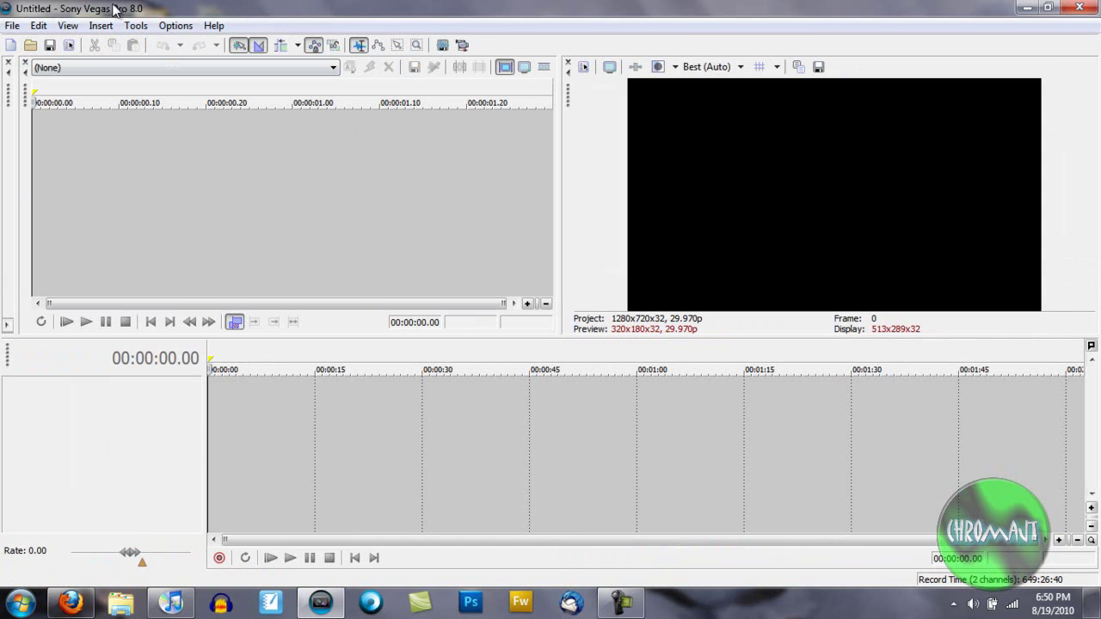
# Load the saved "Timeline Top" window layout, followed by "Trimmer in Preview".
pyautogui.click(68, 25)
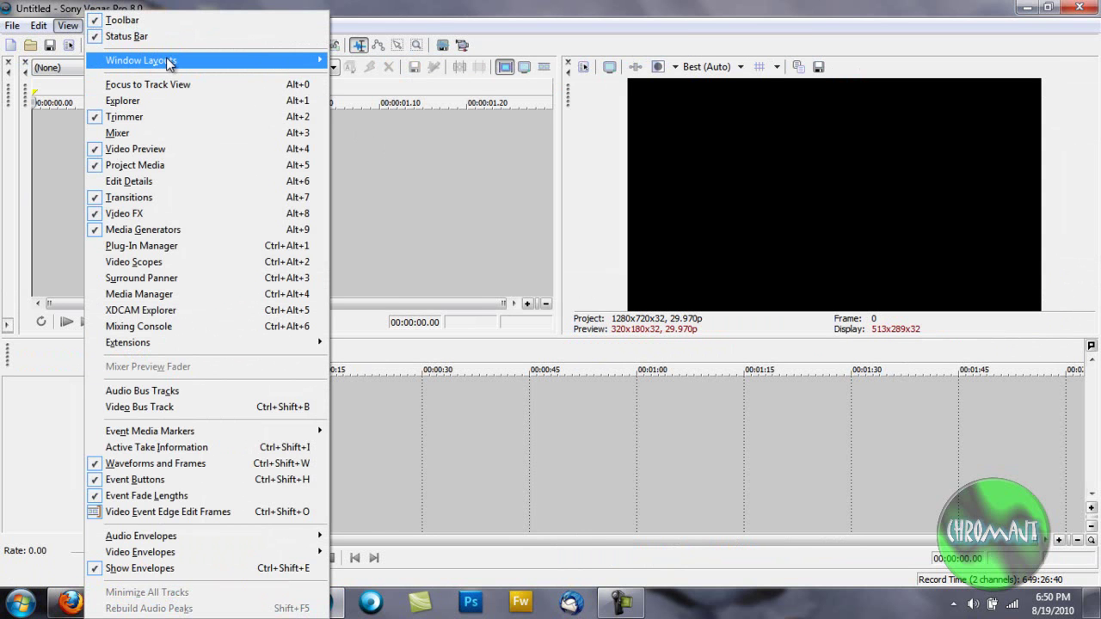
pyautogui.click(465, 190)
pyautogui.click(79, 25)
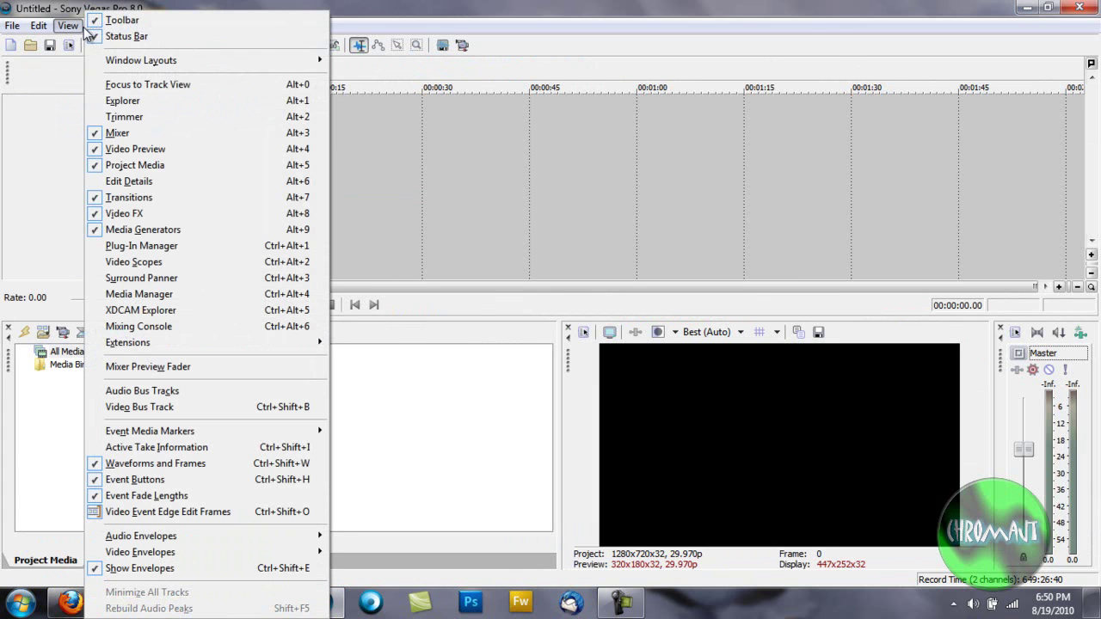
pyautogui.moveTo(172, 60)
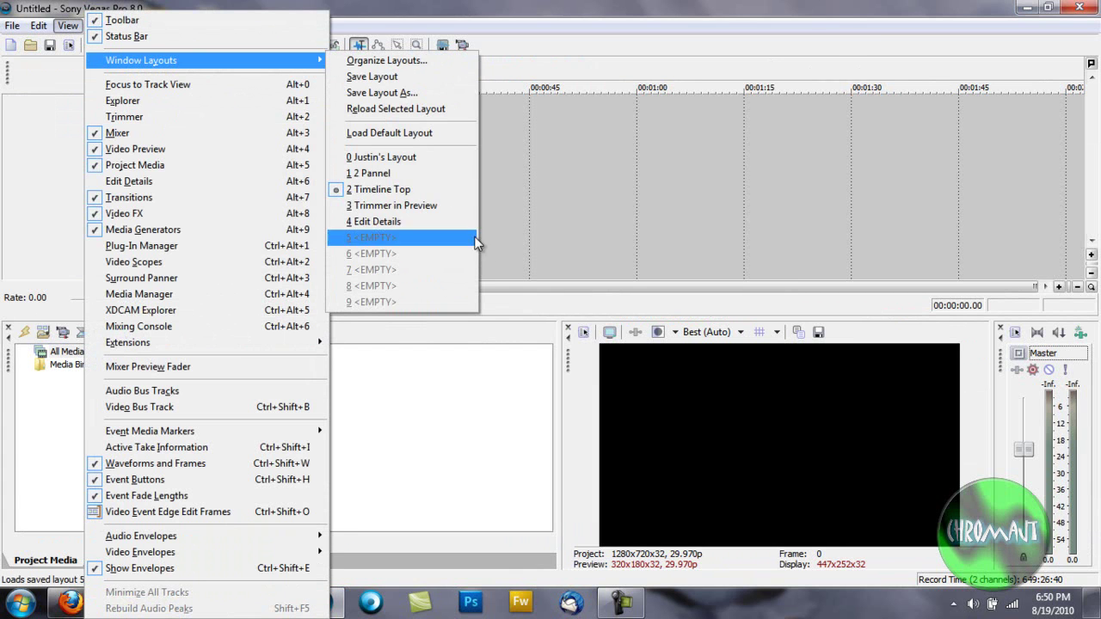
pyautogui.click(456, 205)
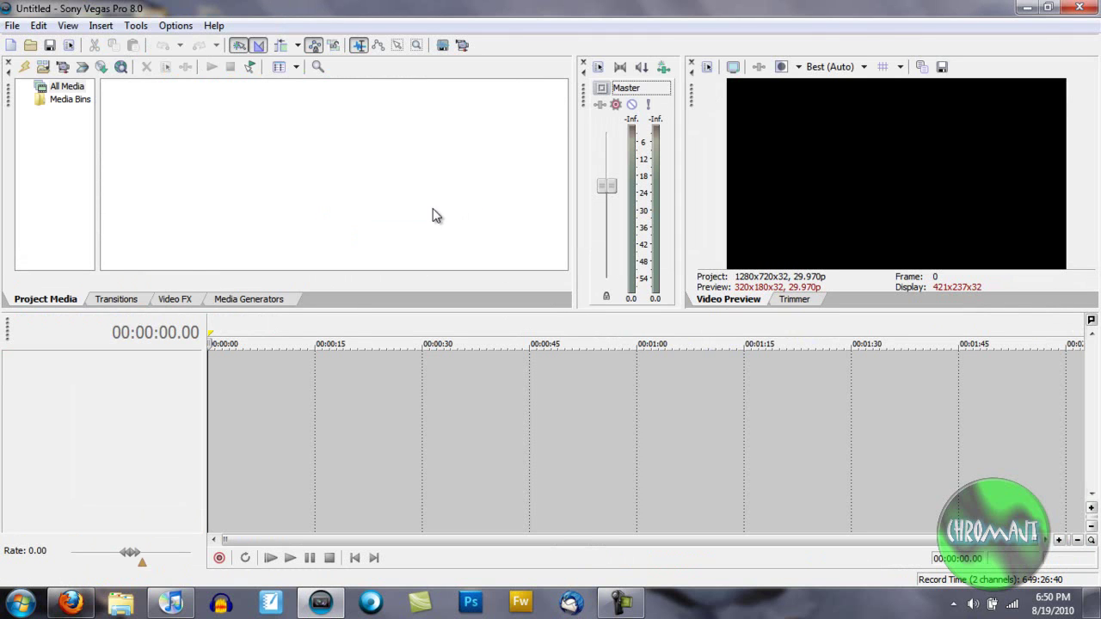
# Load the saved personal window layout stored under shortcut 0.
pyautogui.click(105, 27)
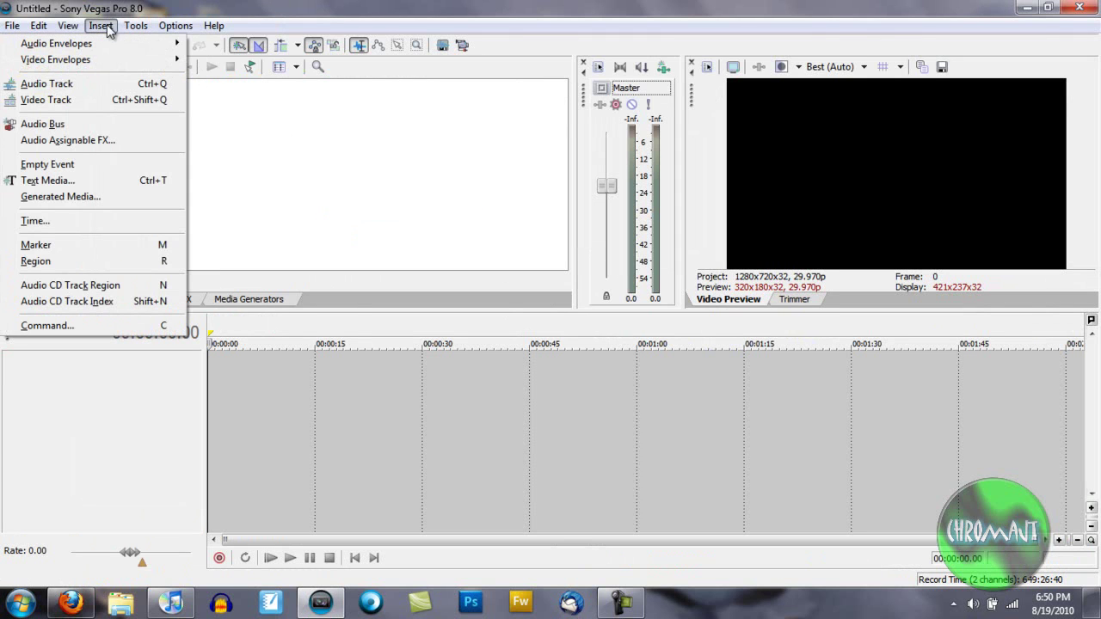
pyautogui.moveTo(67, 25)
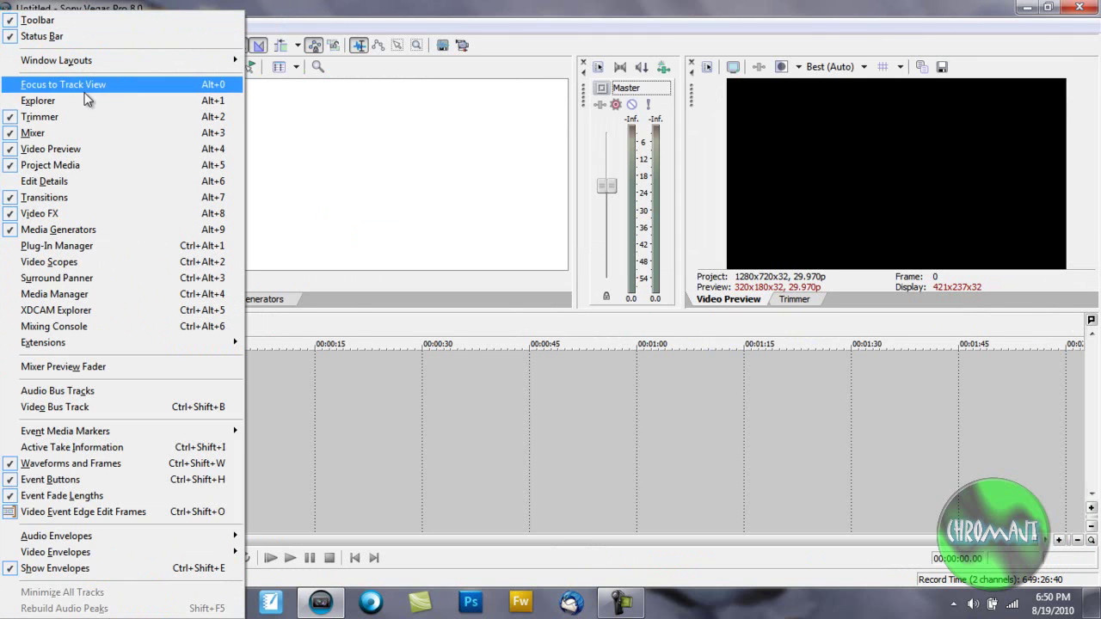
pyautogui.moveTo(107, 67)
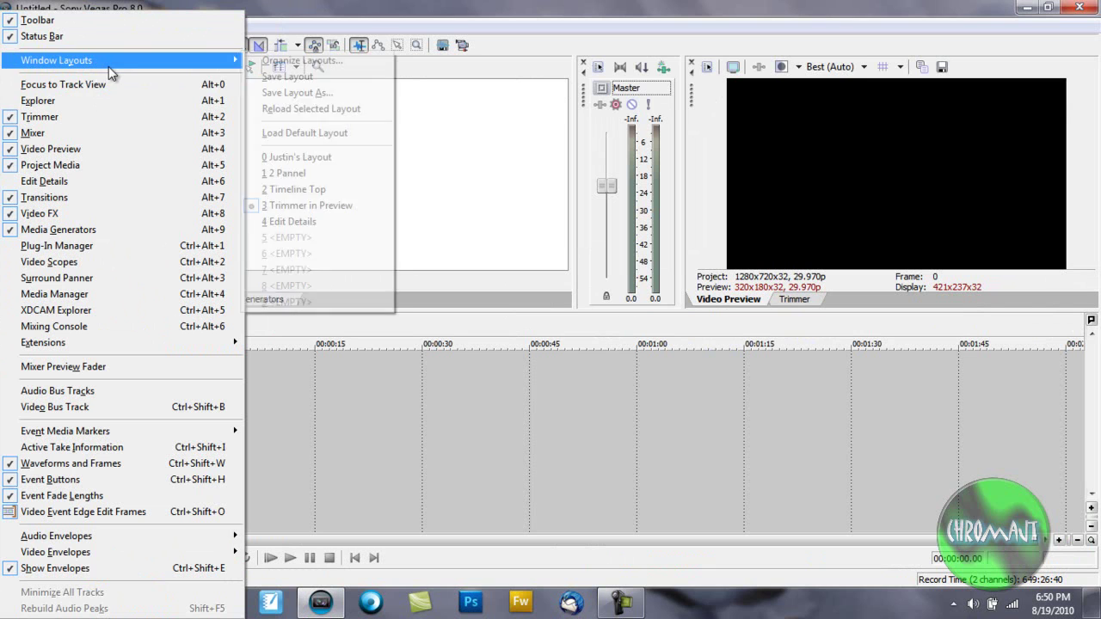
pyautogui.click(351, 163)
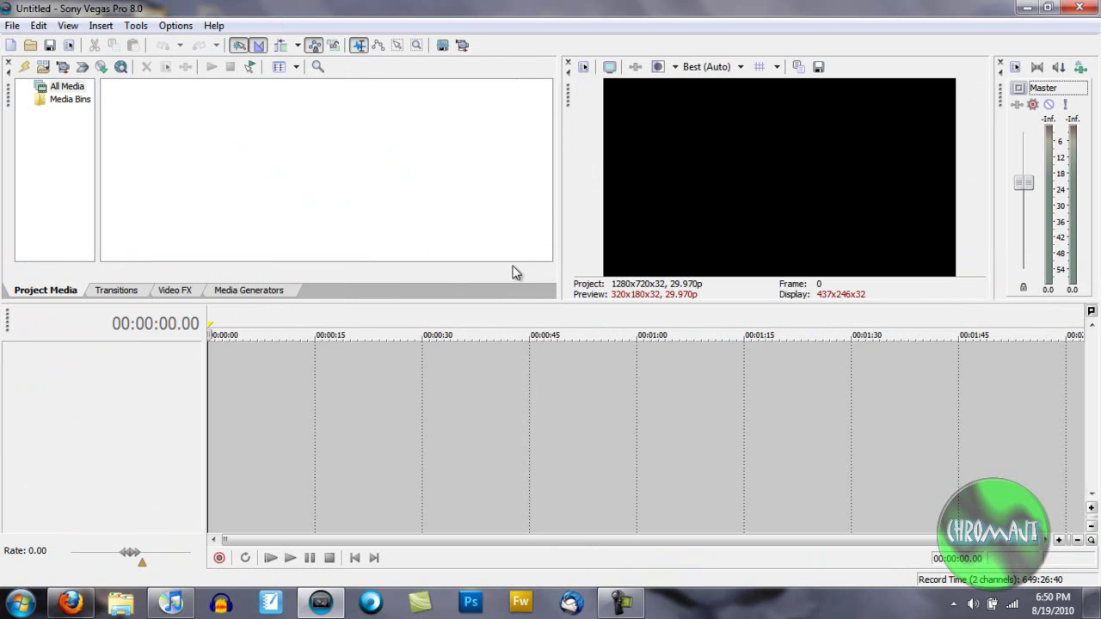
# Add the "Linear Red, Green and Blue" Color Gradient generator to a new track at the start of the timeline, keeping its default settings.
pyautogui.moveTo(8, 329)
pyautogui.mouseDown()
pyautogui.moveTo(322, 427)
pyautogui.moveTo(396, 401)
pyautogui.moveTo(57, 369)
pyautogui.moveTo(8, 351)
pyautogui.mouseUp()
pyautogui.click(219, 290)
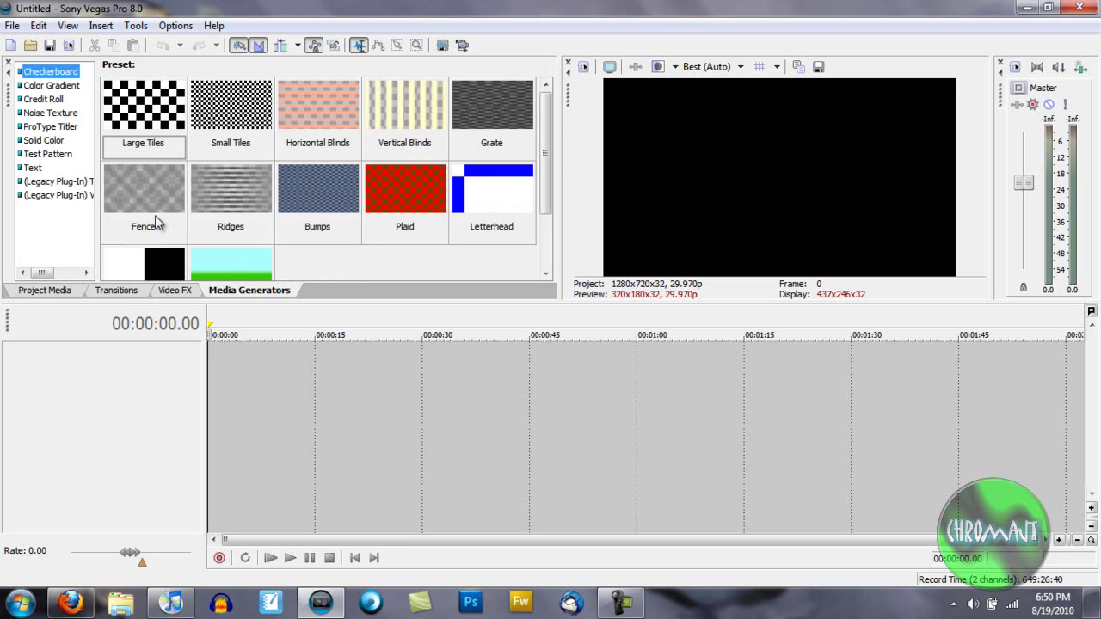
pyautogui.click(35, 87)
pyautogui.moveTo(318, 108); pyautogui.dragTo(91, 484)
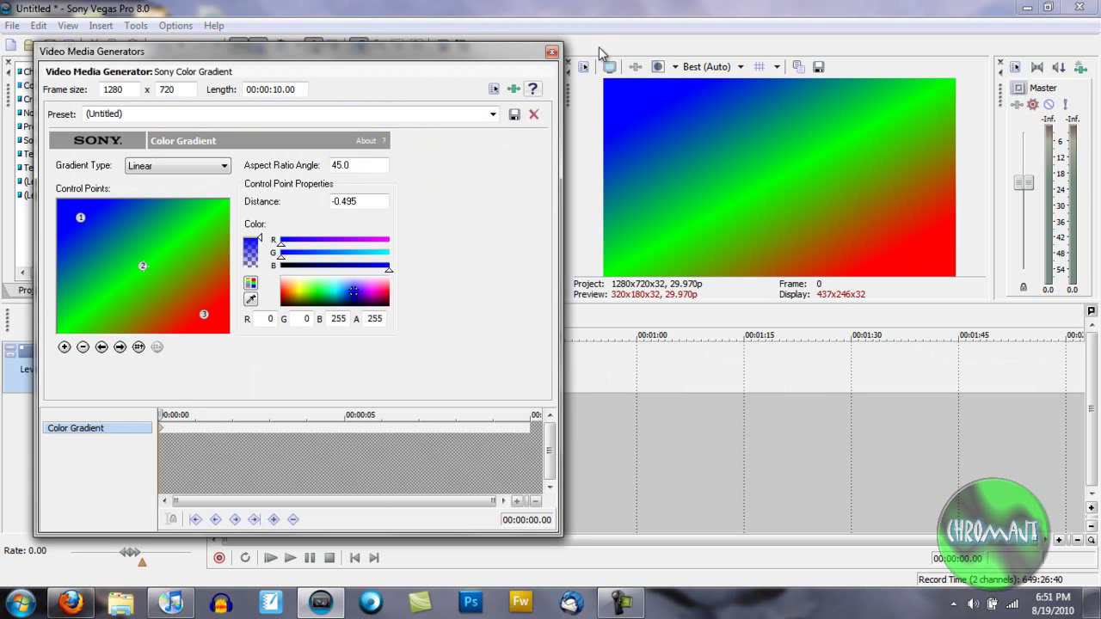
pyautogui.click(551, 52)
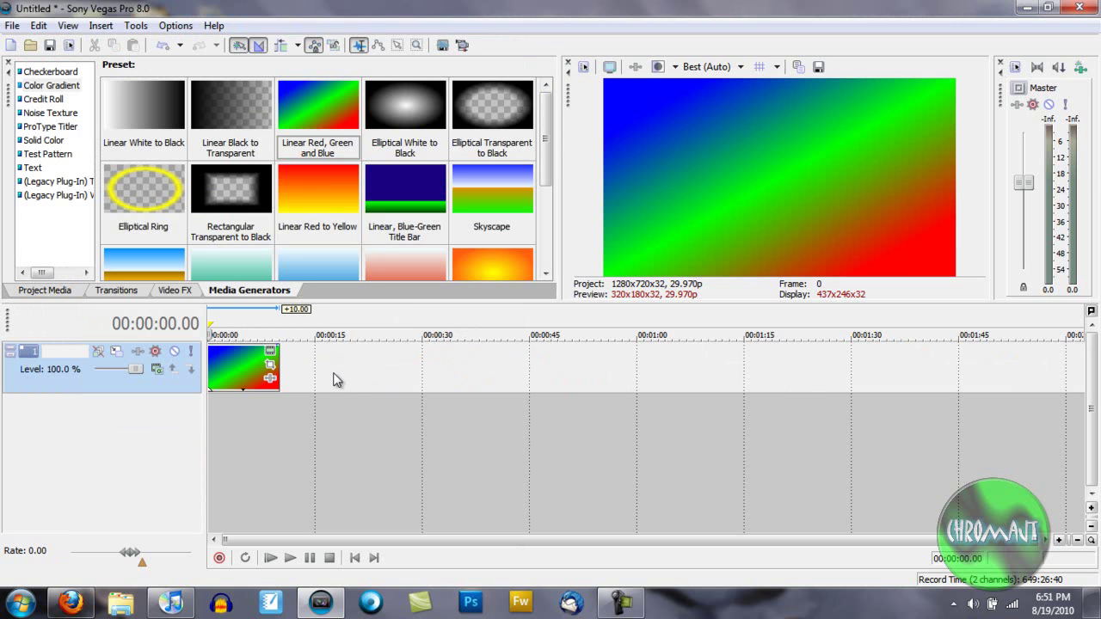
# Examine the pan and crop settings of the gradient event on the timeline, and close them unchanged.
pyautogui.click(254, 371)
pyautogui.click(270, 365)
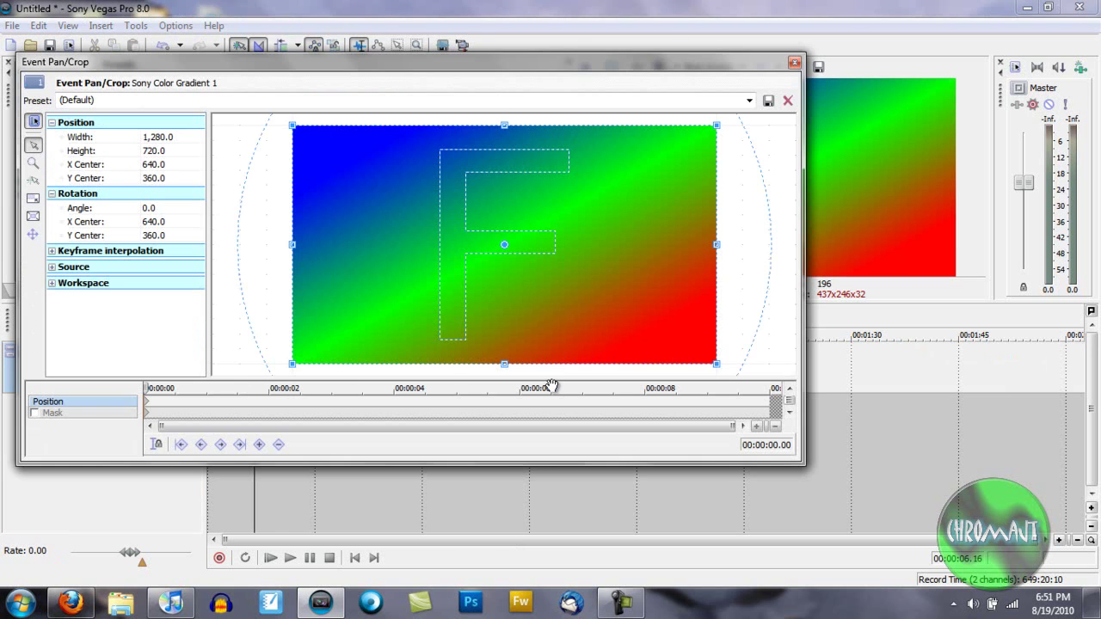
pyautogui.click(797, 65)
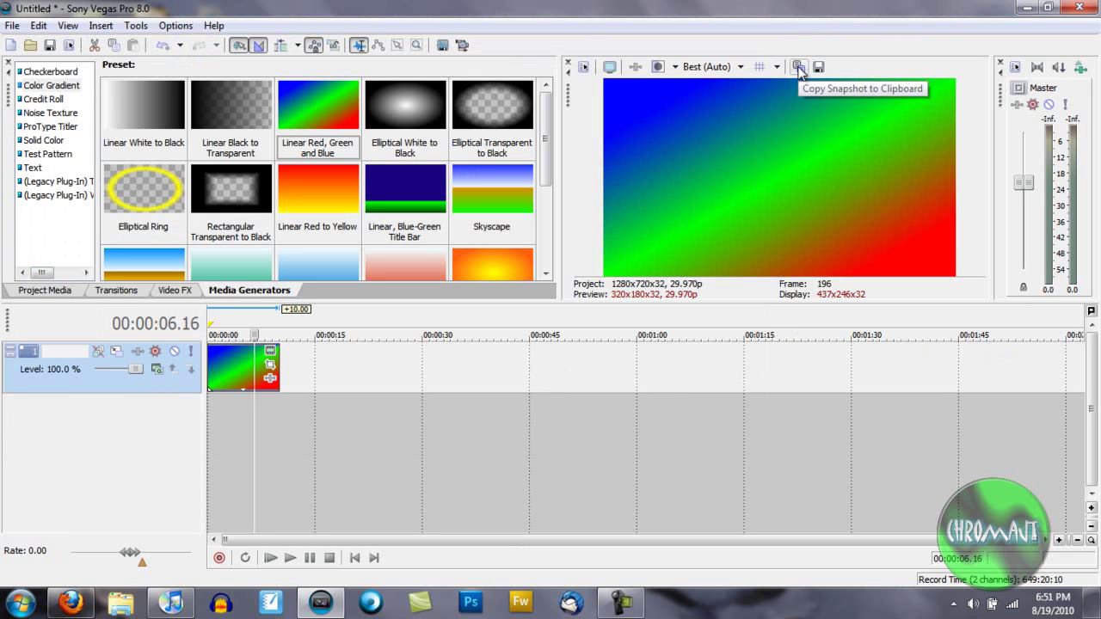